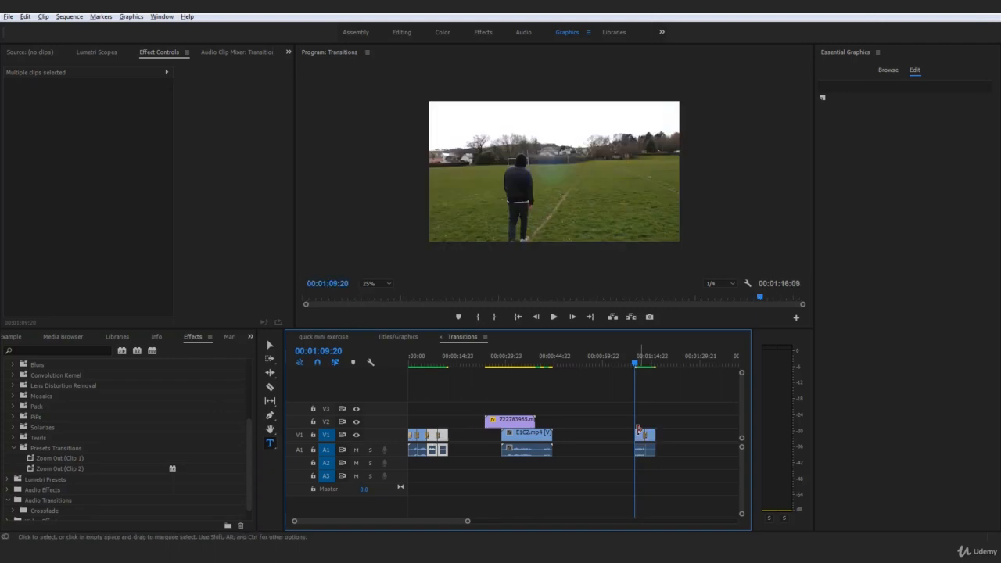
Remove the transition between the last two clips in the sequence and preview the plain cut from their start
{"action": "left_click", "coordinate": [645, 440]}
{"action": "left_click", "coordinate": [668, 427]}
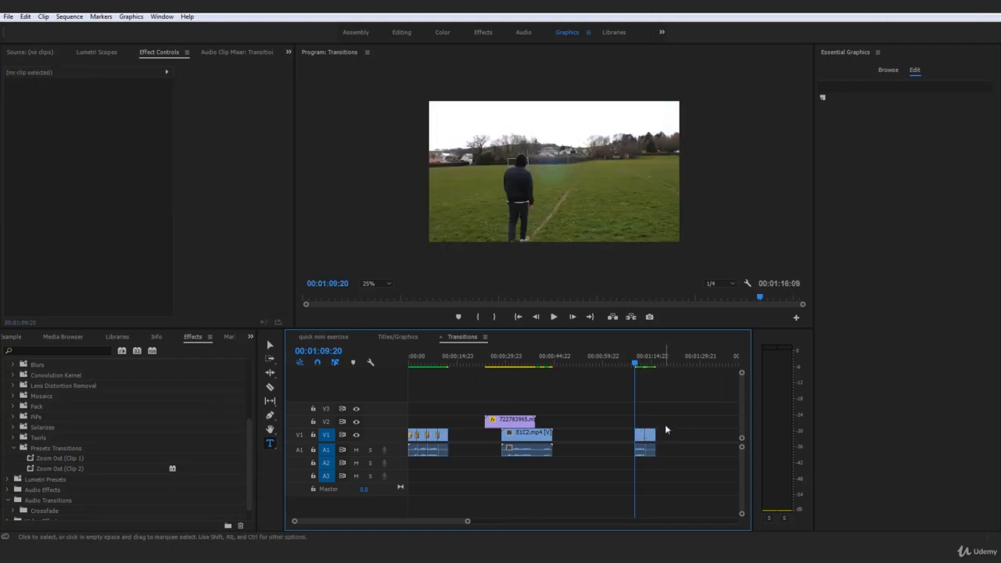
{"action": "key", "text": "space"}
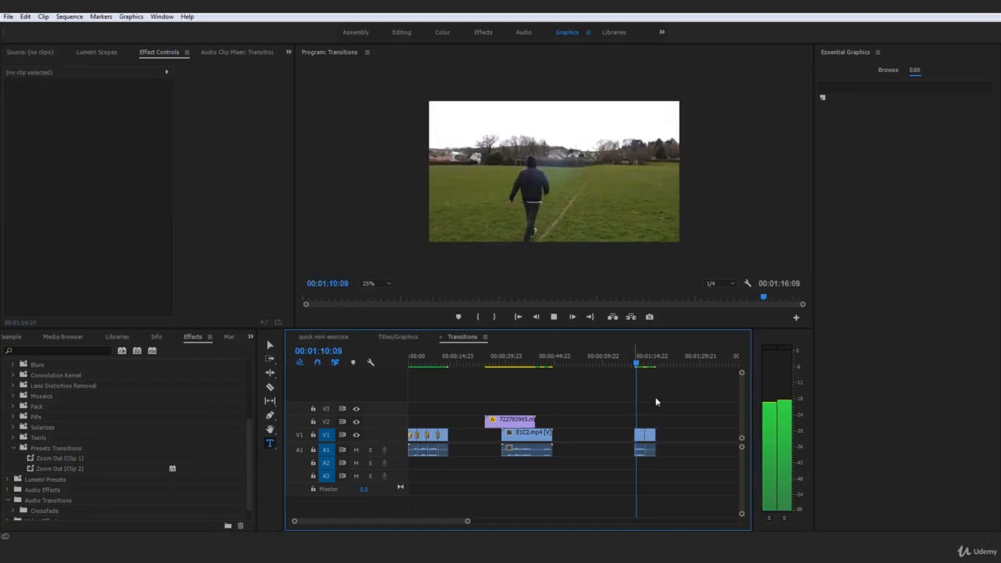
{"action": "key", "text": "space"}
{"action": "mouse_move", "coordinate": [640, 363]}
{"action": "left_mouse_down"}
{"action": "mouse_move", "coordinate": [649, 365]}
{"action": "mouse_move", "coordinate": [636, 370]}
{"action": "left_mouse_up"}
{"action": "left_click", "coordinate": [667, 394]}
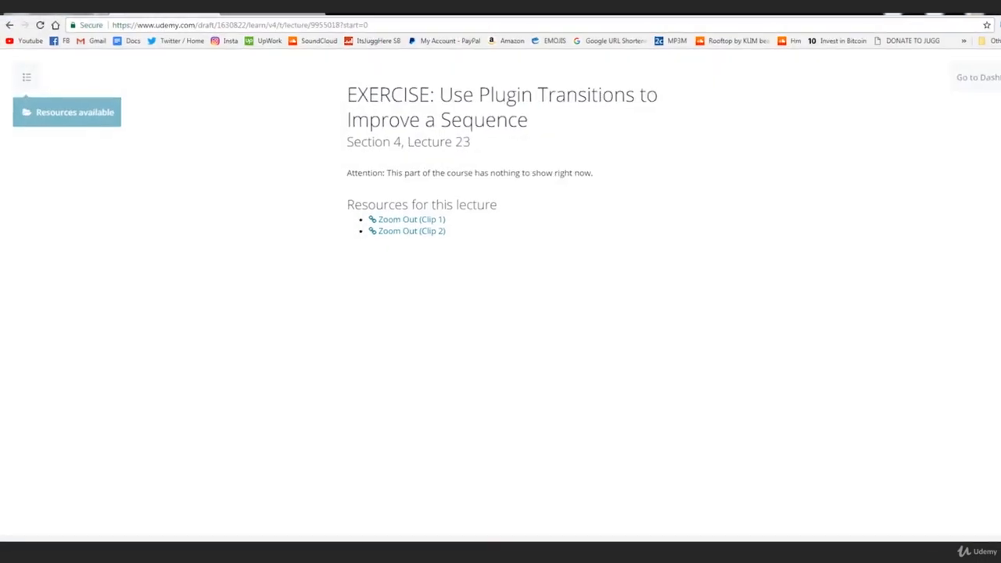
Look over the lecture's downloadable resources in the browser and the Presets Transitions and Pack folders among Premiere Pro's effect presets
{"action": "left_click", "coordinate": [88, 120]}
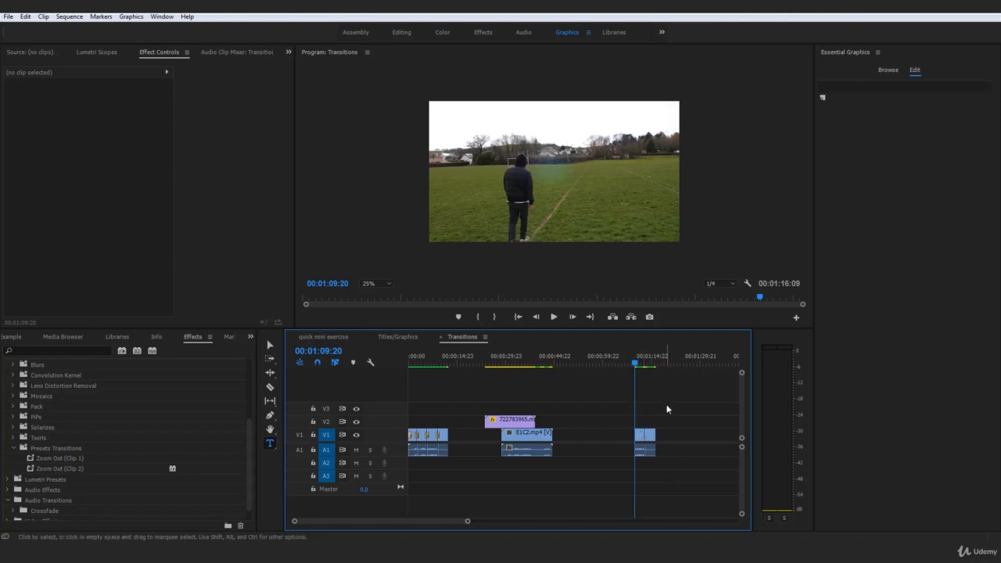
{"action": "left_click", "coordinate": [194, 338]}
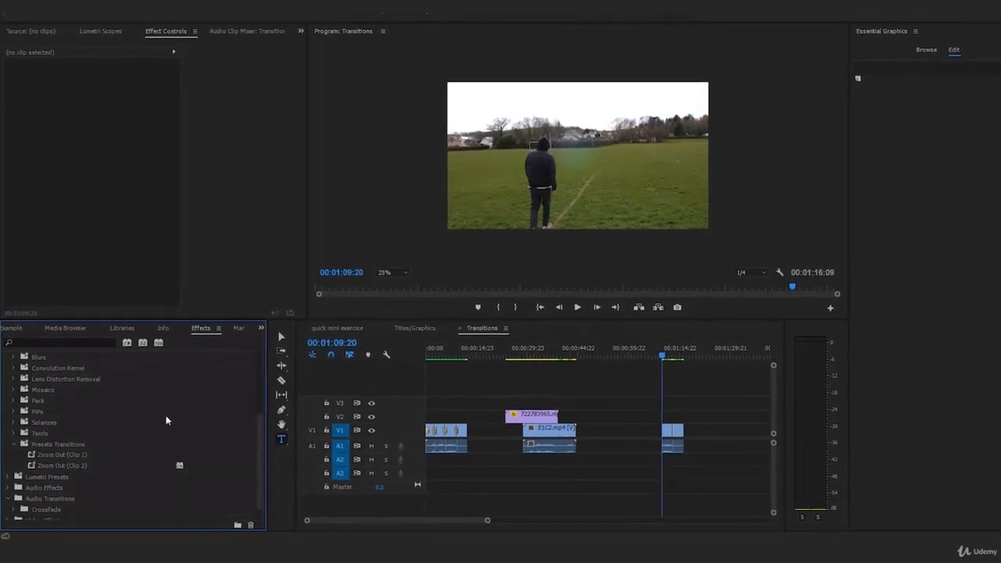
{"action": "left_click", "coordinate": [66, 444]}
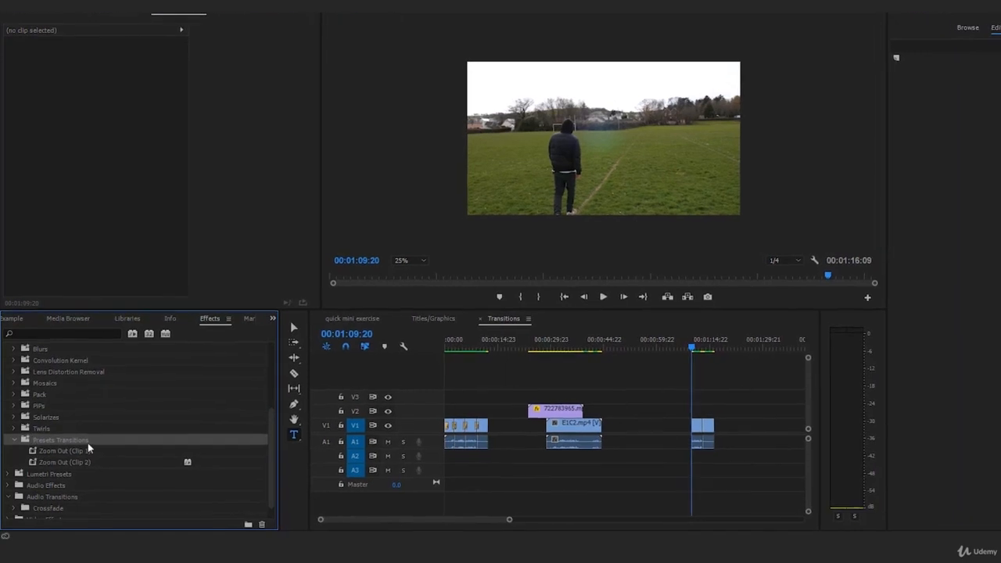
{"action": "left_click", "coordinate": [14, 439]}
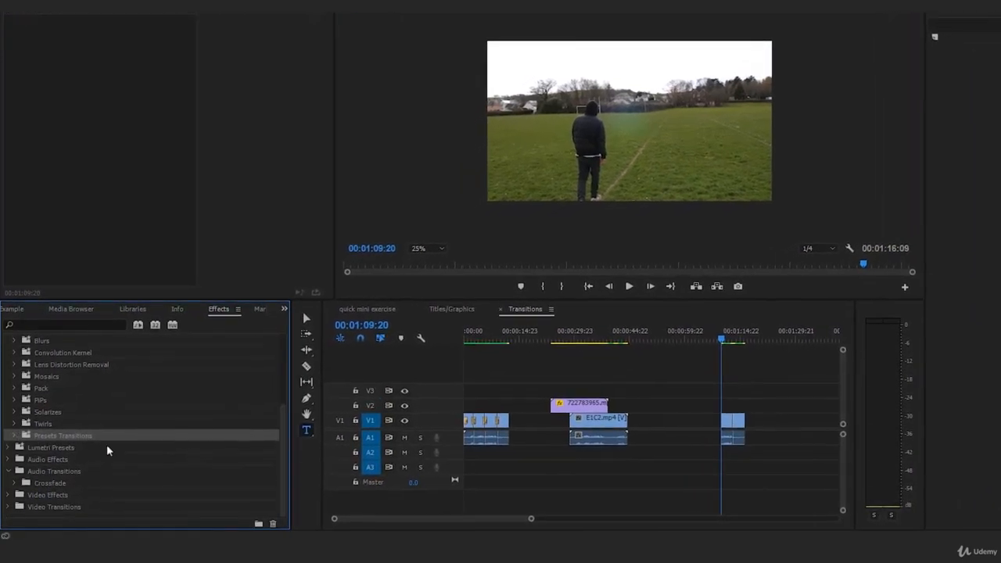
{"action": "double_click", "coordinate": [41, 432]}
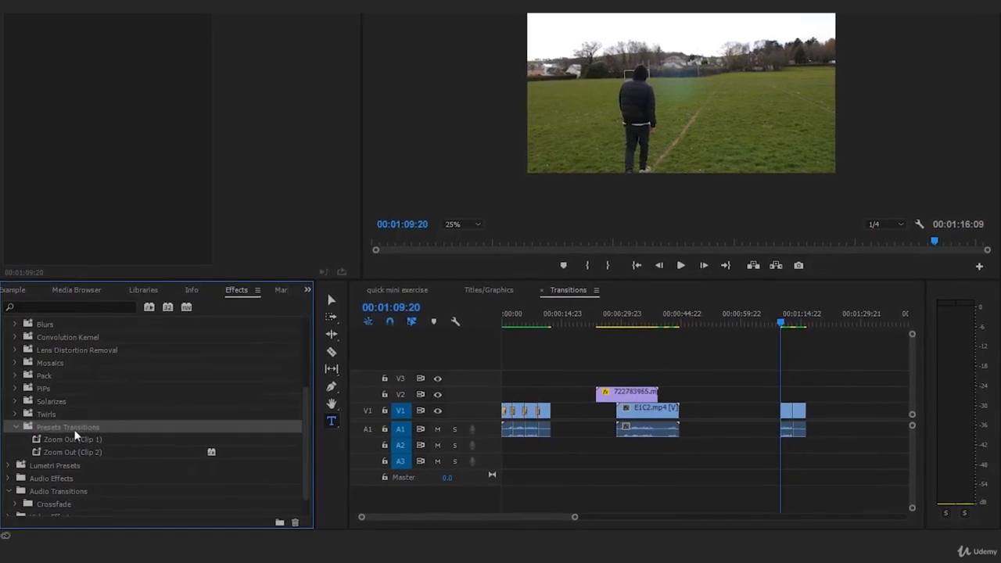
{"action": "left_click", "coordinate": [15, 375]}
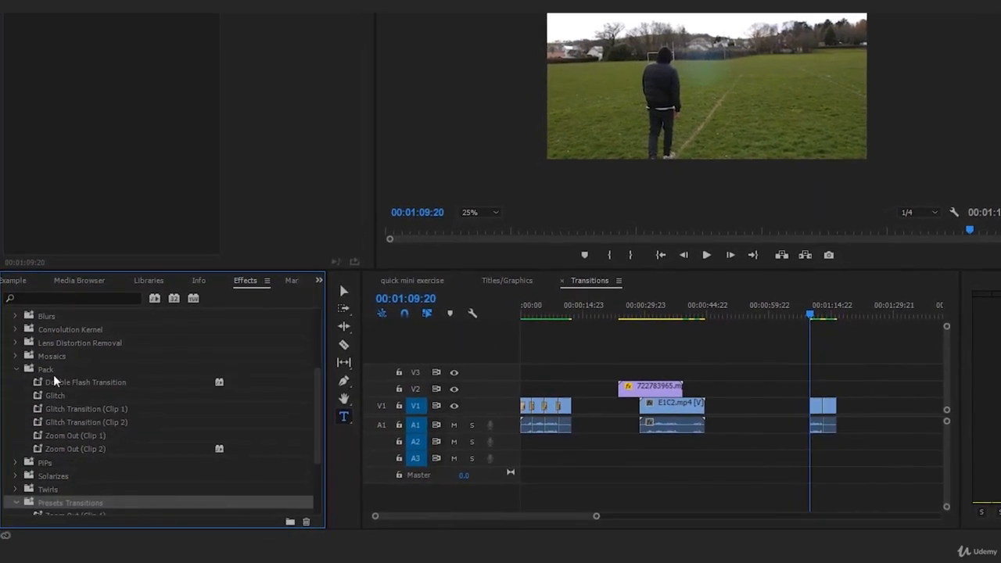
{"action": "left_click", "coordinate": [15, 369]}
Import the Slide Up Transition (Clip 1) preset from the Slide Up Transition folder in Premiere Trans Luts into the effect presets
{"action": "scroll", "coordinate": [133, 436], "scroll_direction": "up", "scroll_amount": 2}
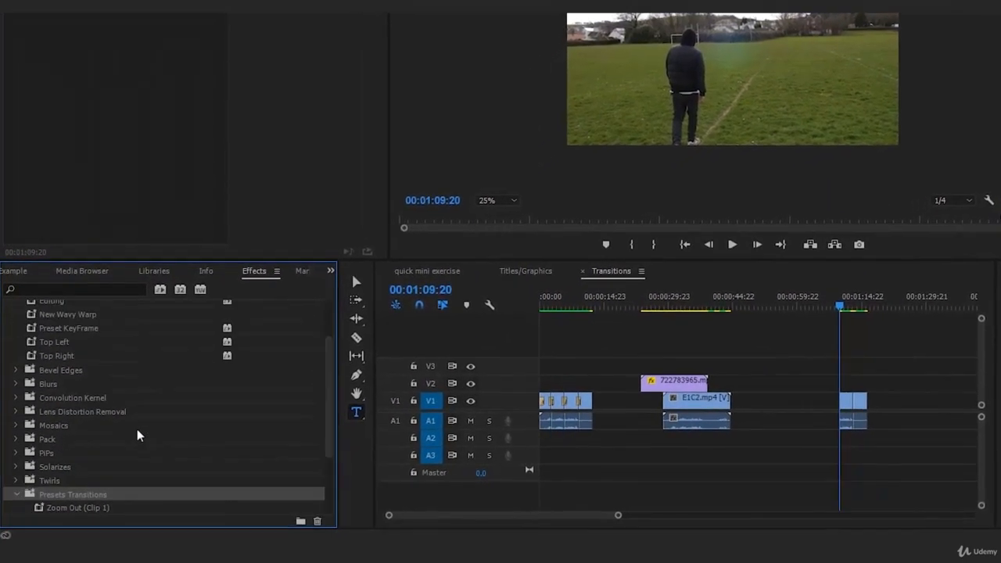
{"action": "scroll", "coordinate": [137, 435], "scroll_direction": "up", "scroll_amount": 2}
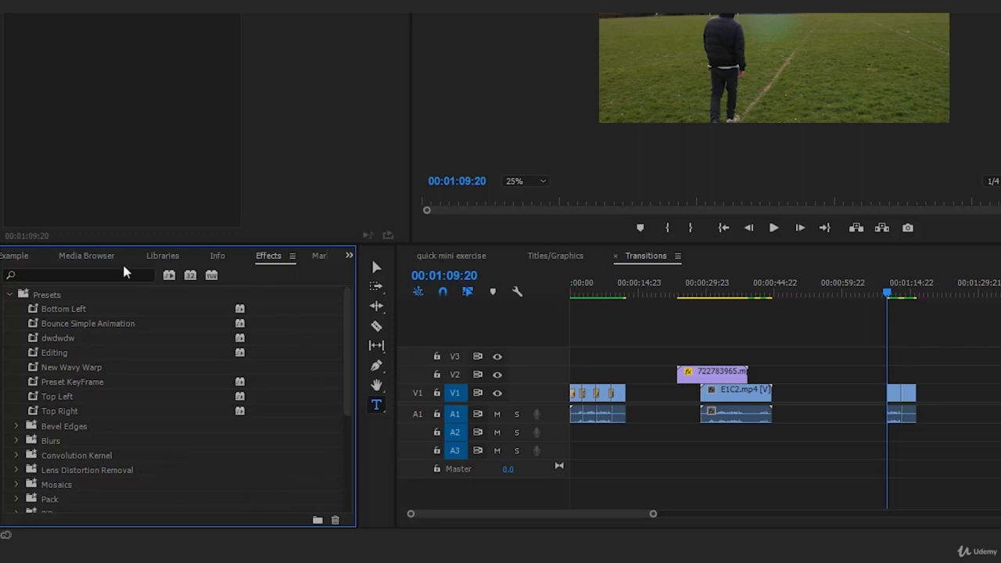
{"action": "right_click", "coordinate": [47, 301]}
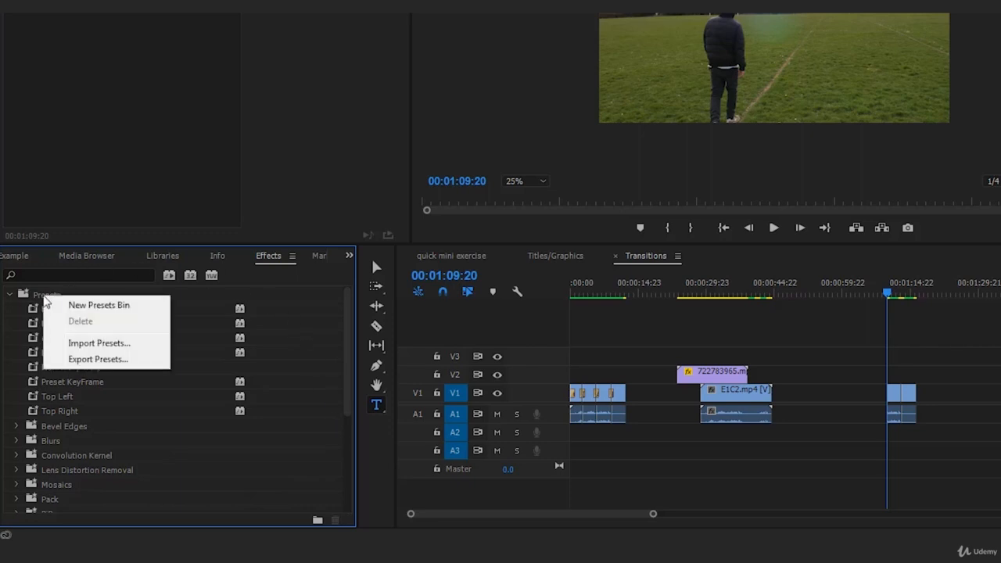
{"action": "left_click", "coordinate": [100, 344]}
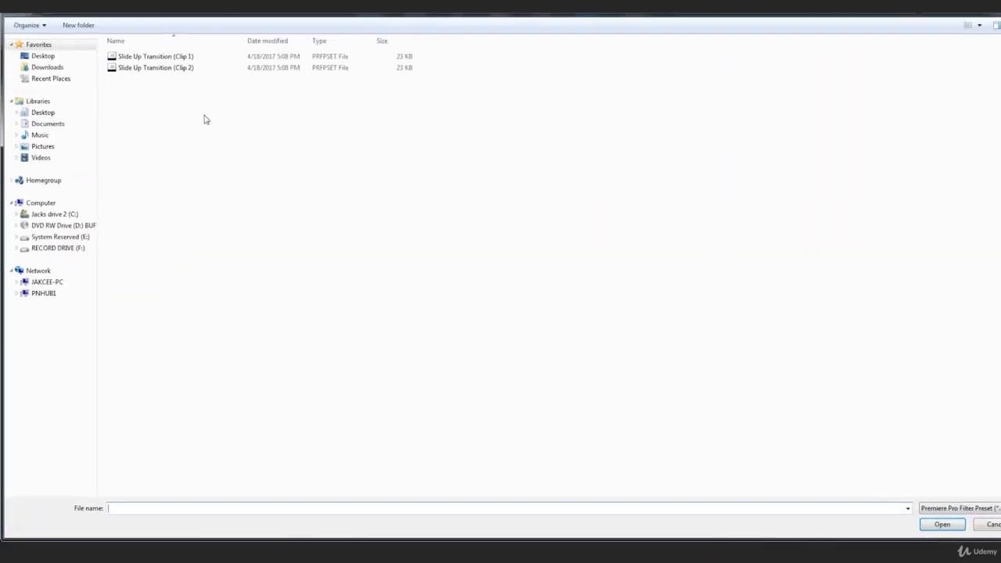
{"action": "left_click", "coordinate": [145, 23]}
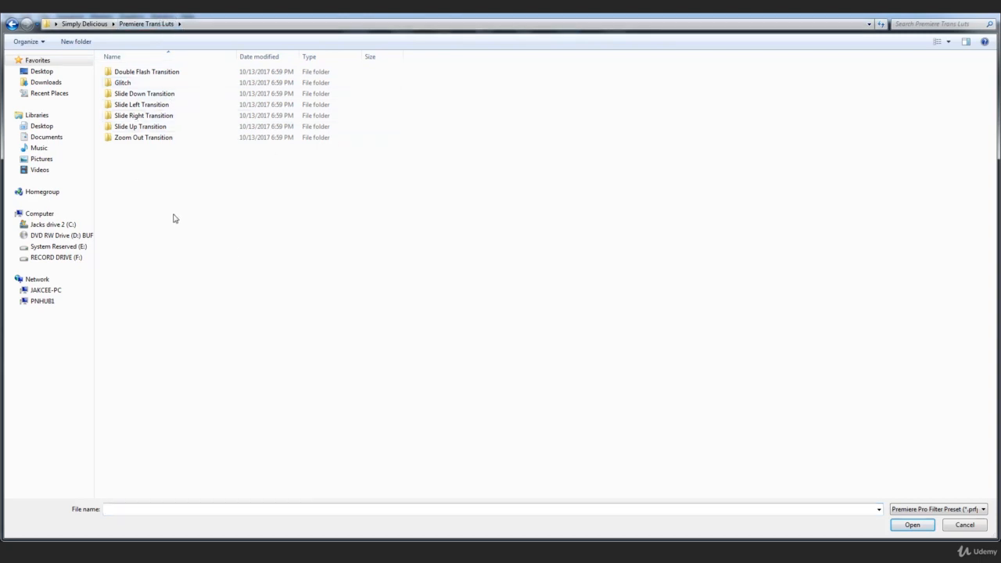
{"action": "double_click", "coordinate": [160, 128]}
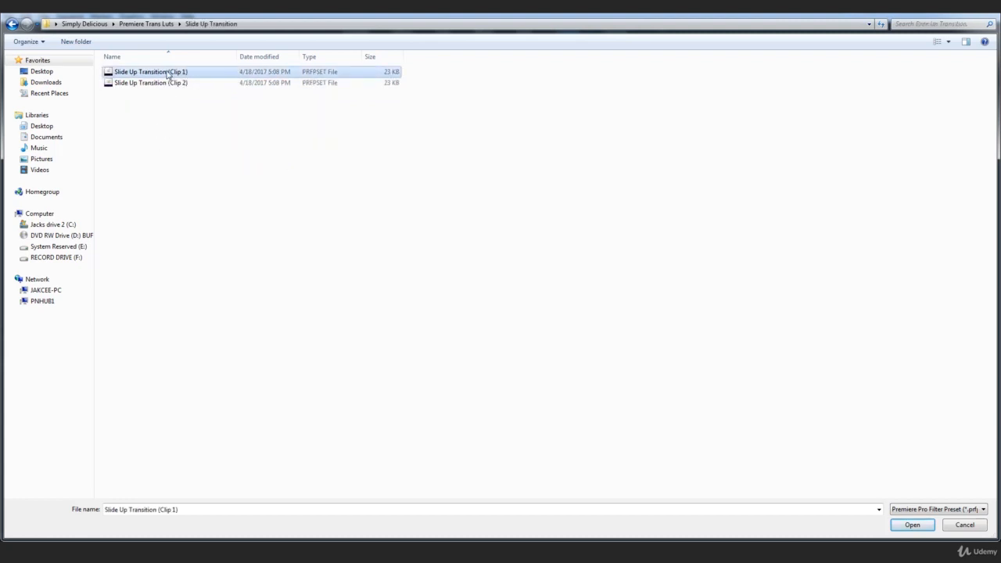
{"action": "double_click", "coordinate": [168, 72]}
Import the Slide Up Transition (Clip 2) preset into the YCImaging Pack 2 presets bin
{"action": "scroll", "coordinate": [117, 428], "scroll_direction": "down", "scroll_amount": 2}
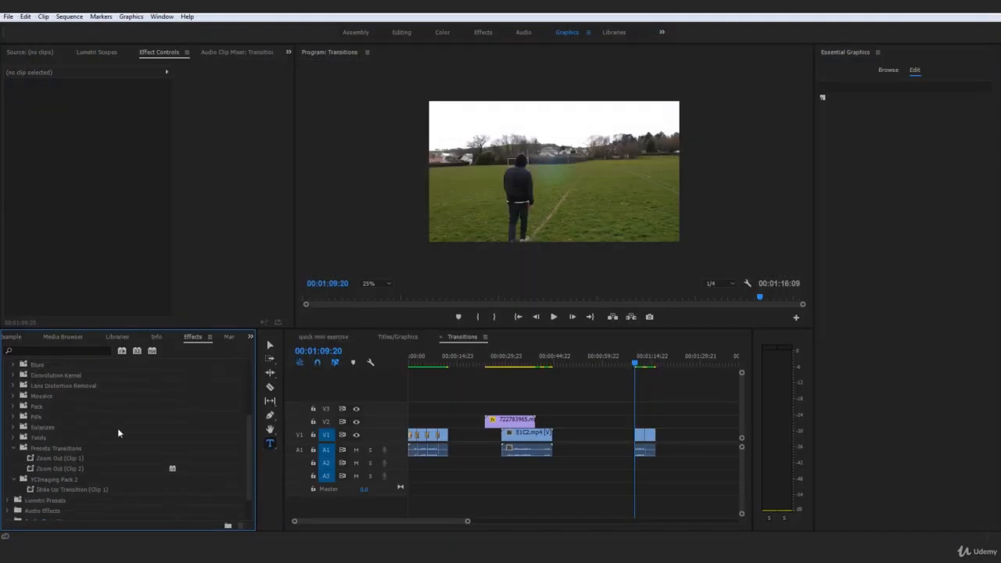
{"action": "scroll", "coordinate": [117, 428], "scroll_direction": "down", "scroll_amount": 1}
{"action": "left_click", "coordinate": [73, 470]}
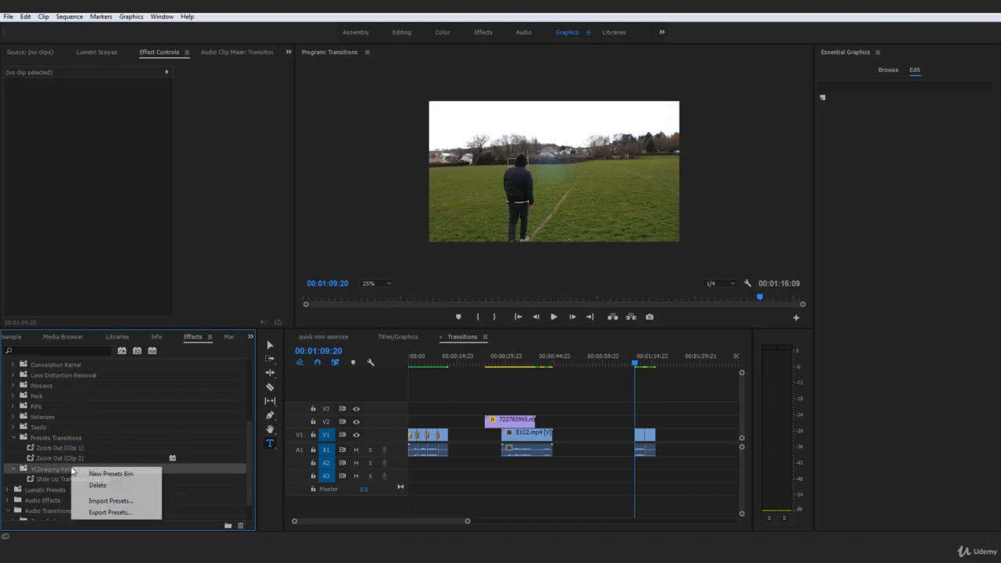
{"action": "left_click", "coordinate": [111, 502]}
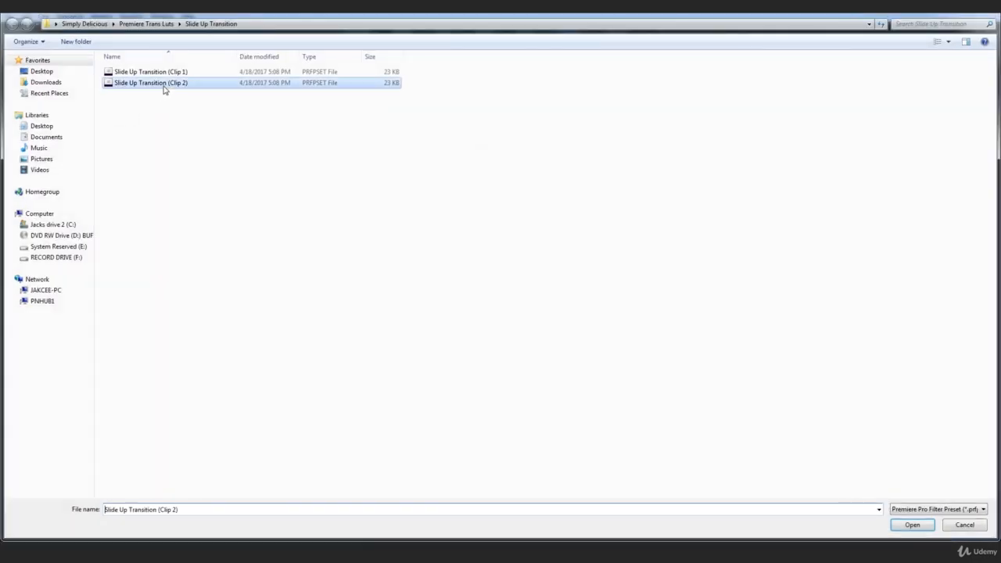
{"action": "double_click", "coordinate": [164, 84]}
{"action": "left_click", "coordinate": [83, 477]}
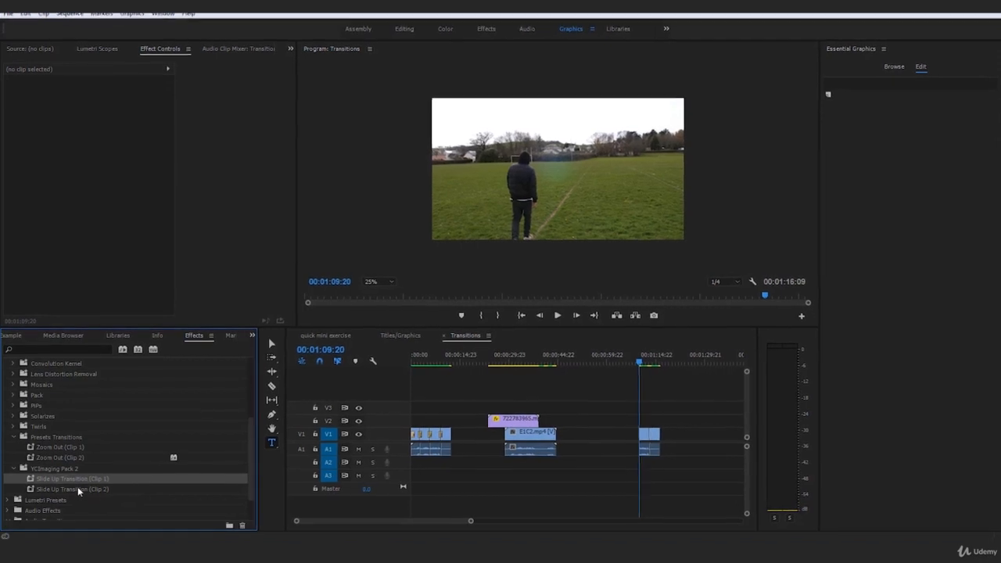
{"action": "left_click", "coordinate": [64, 447]}
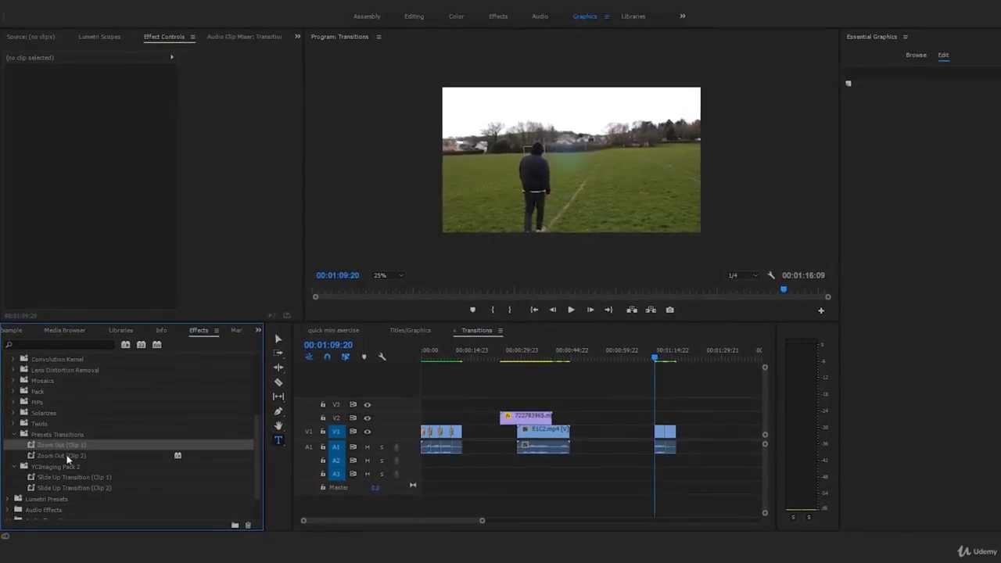
{"action": "left_click", "coordinate": [66, 456]}
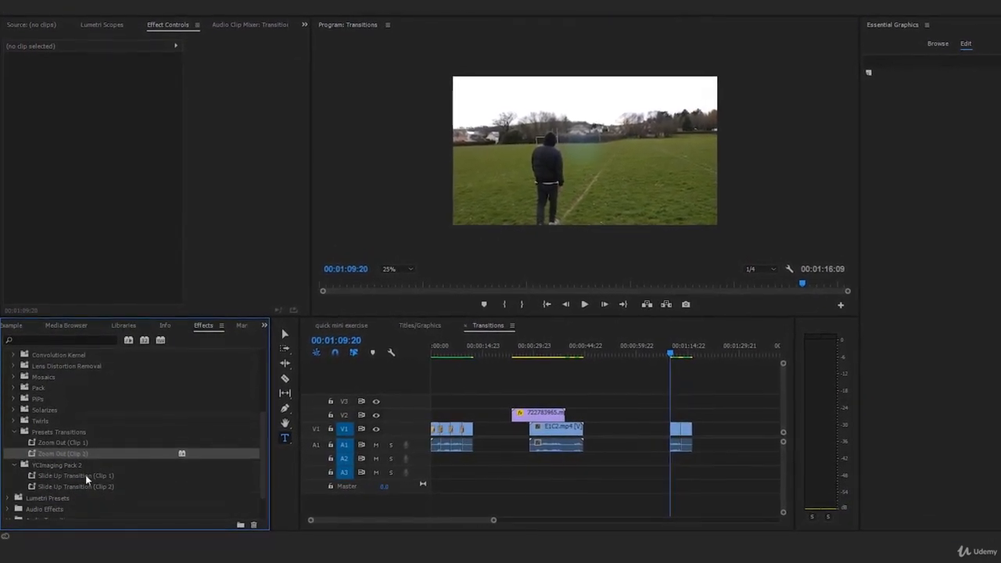
Apply Slide Up Transition (Clip 1) to the first of the last two clips and Slide Up Transition (Clip 2) to the second
{"action": "left_click", "coordinate": [74, 475]}
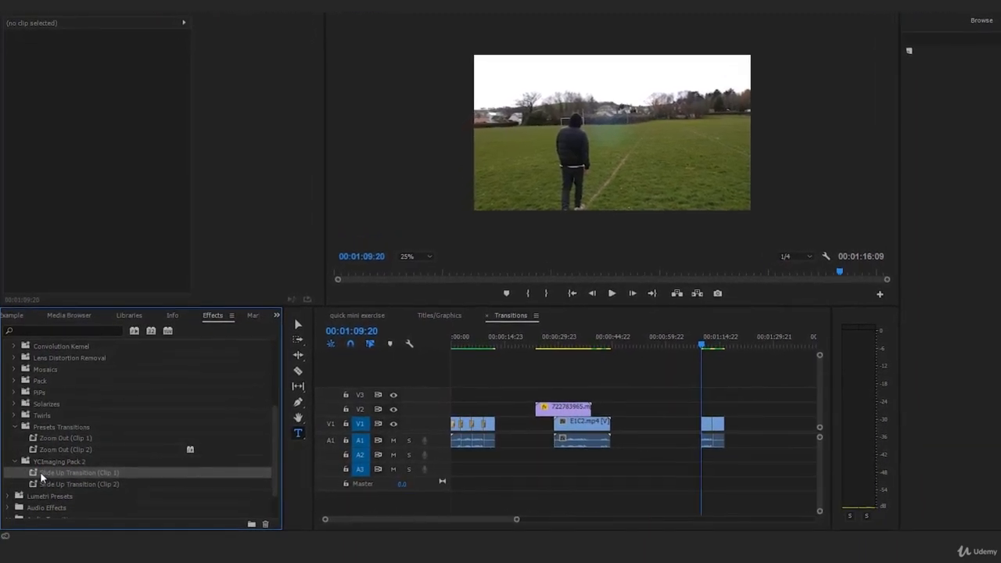
{"action": "left_click_drag", "start_coordinate": [43, 472], "coordinate": [707, 425]}
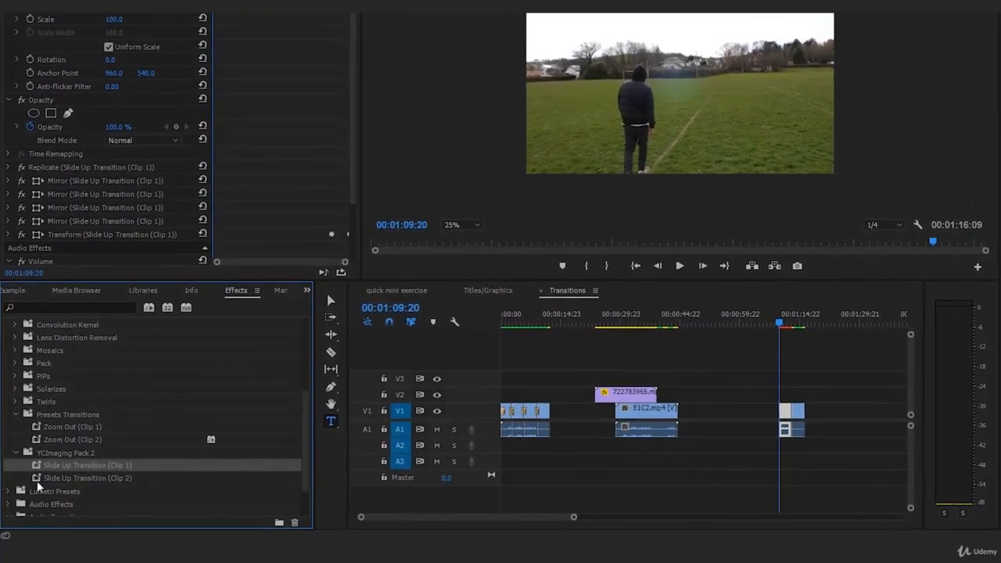
{"action": "left_click", "coordinate": [66, 478]}
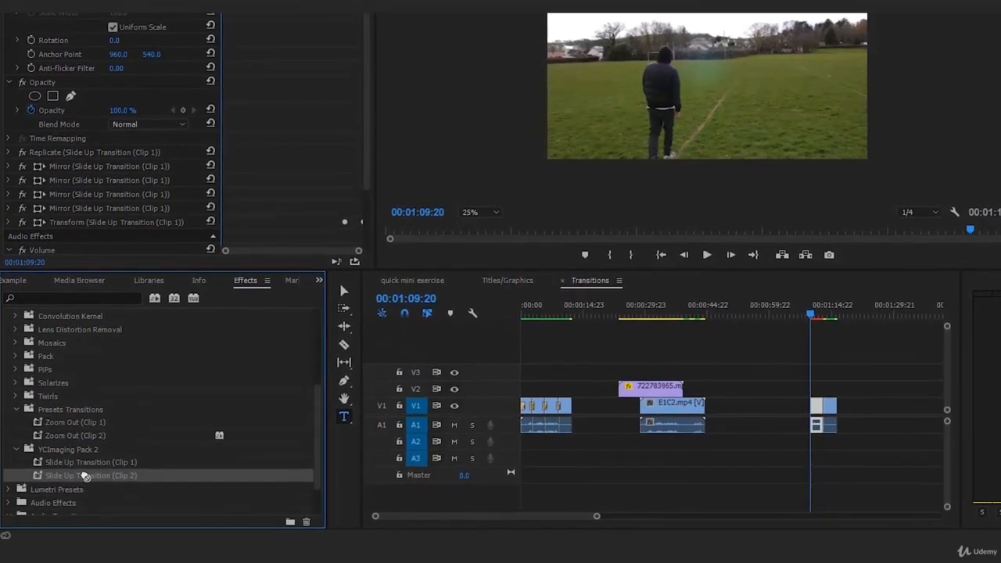
{"action": "left_click_drag", "start_coordinate": [90, 476], "coordinate": [869, 402]}
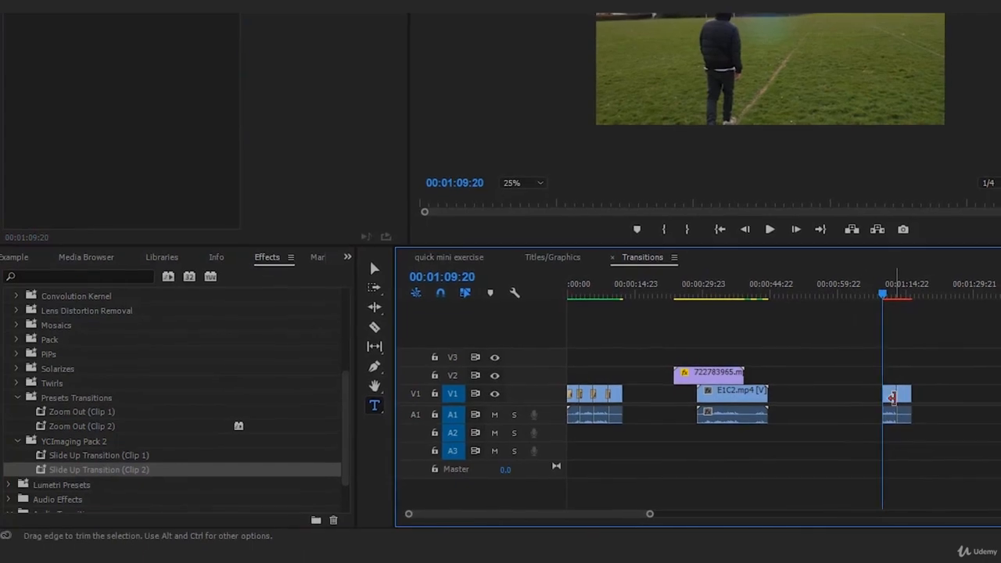
{"action": "left_click_drag", "start_coordinate": [215, 455], "coordinate": [339, 454]}
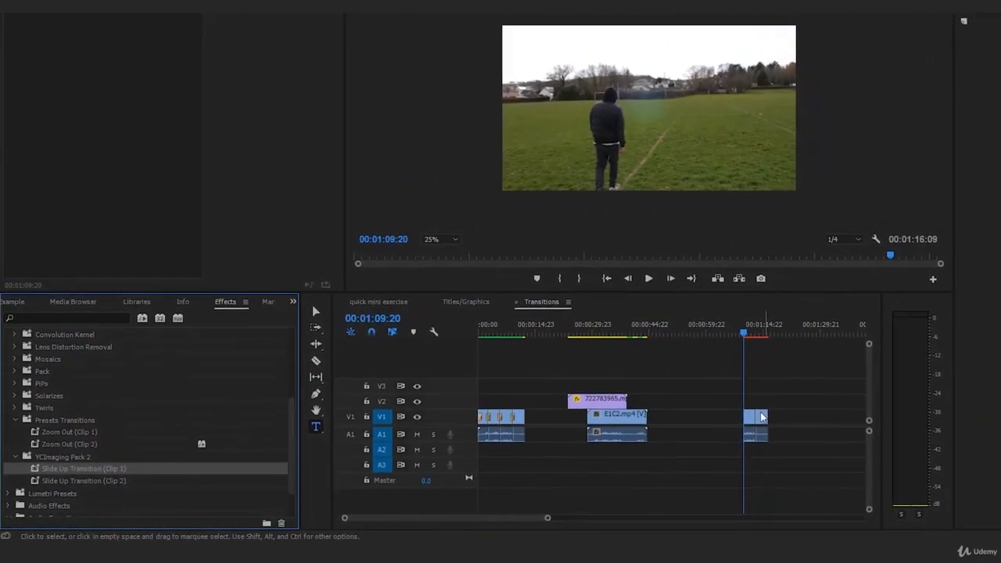
{"action": "left_click", "coordinate": [798, 396]}
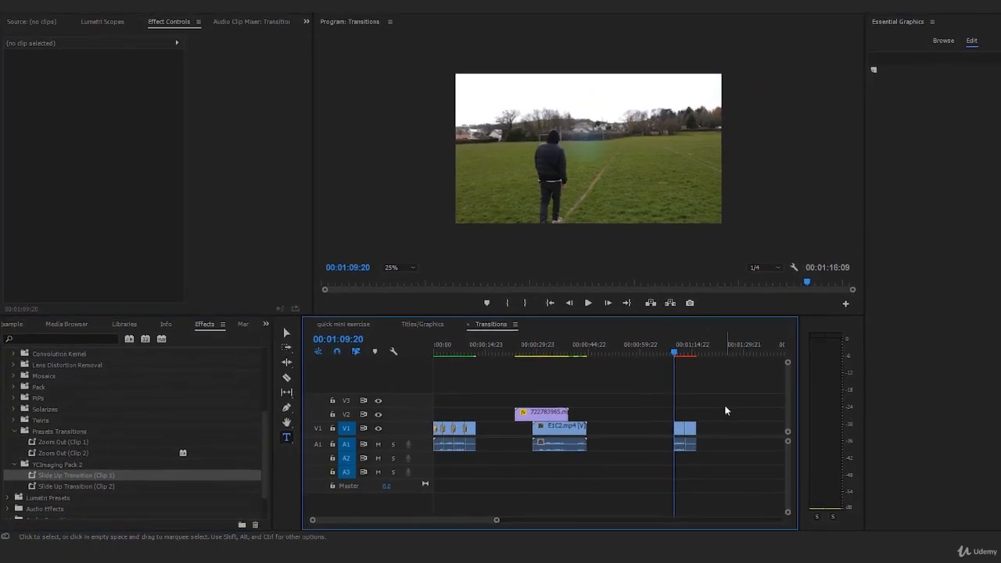
Mark in and out points around the last two clips, from 00:01:09:20 to 00:01:16:09, and render that range
{"action": "key", "text": "space"}
{"action": "key", "text": "space"}
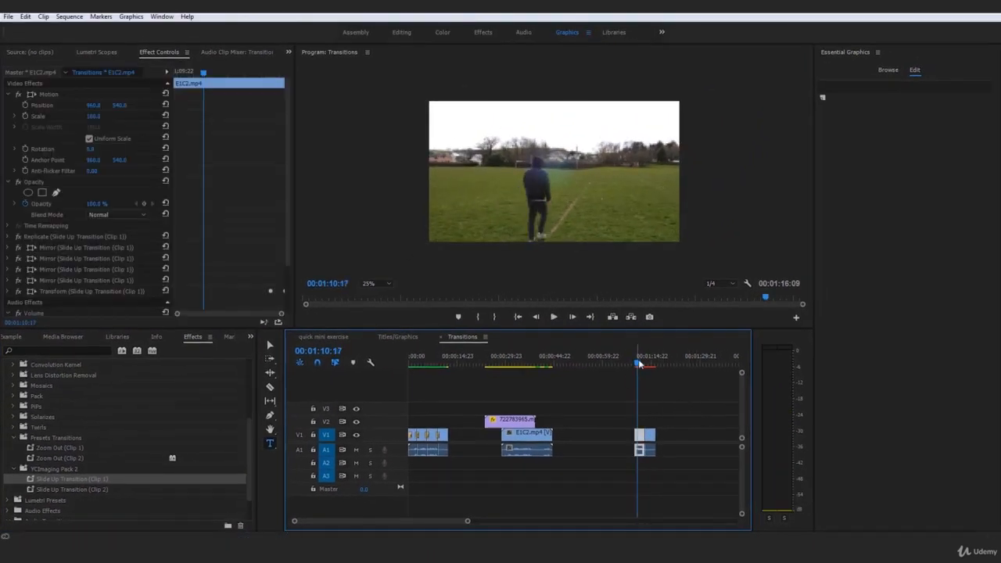
{"action": "key", "text": "Up"}
{"action": "key", "text": "i"}
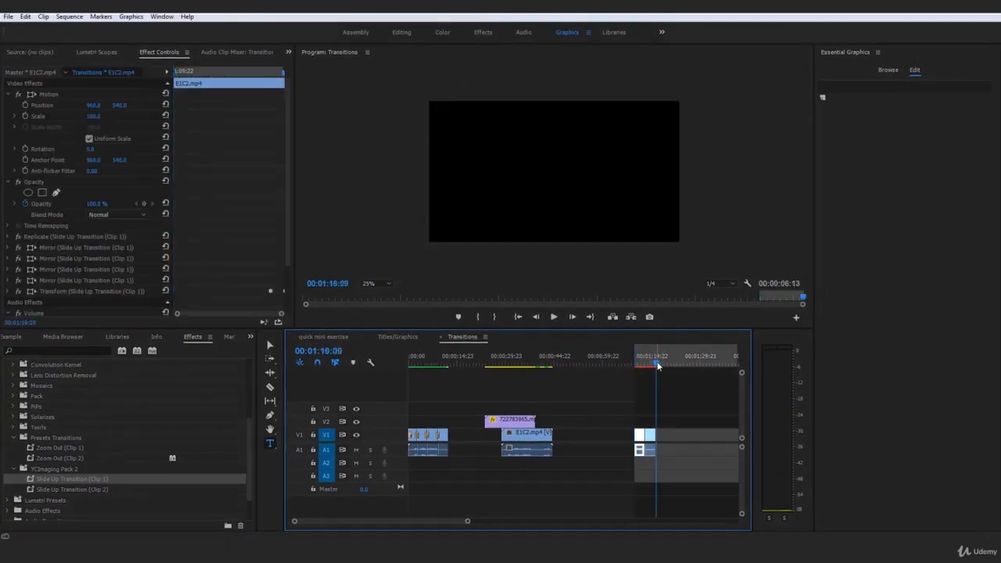
{"action": "key", "text": "o"}
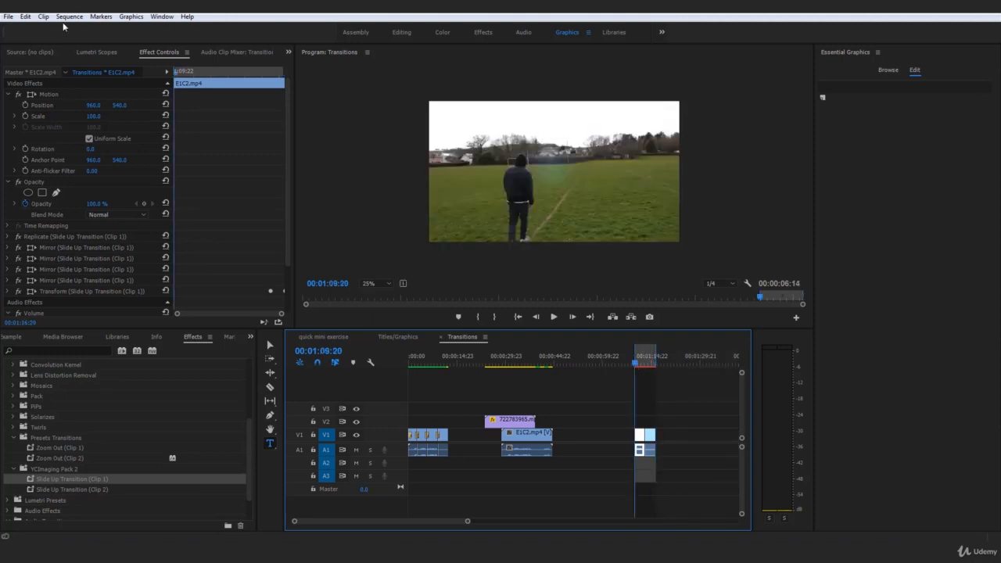
{"action": "left_click", "coordinate": [68, 17]}
{"action": "left_click", "coordinate": [94, 52]}
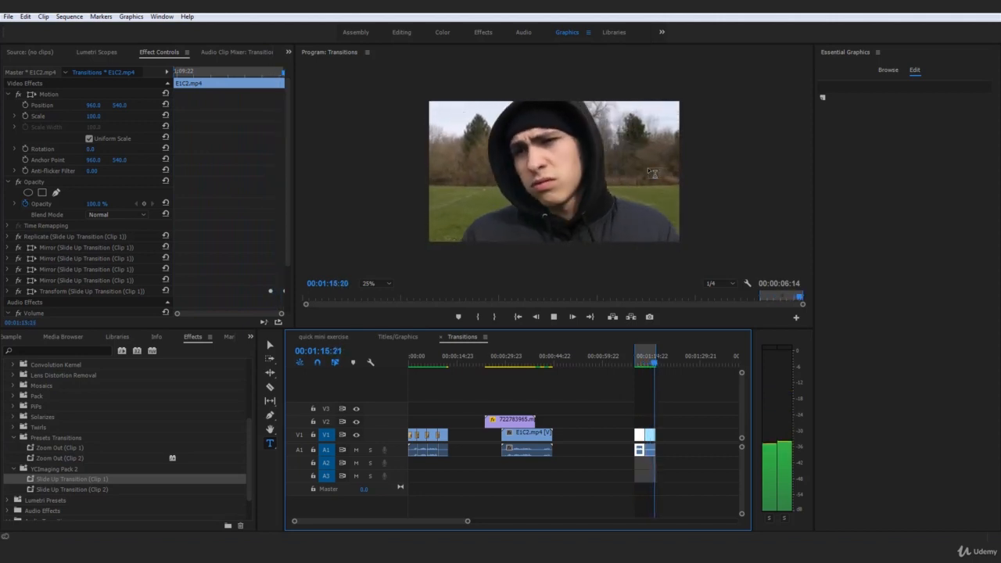
Replay the rendered section and scrub across the cut to review the slide-up transition
{"action": "left_click", "coordinate": [639, 364]}
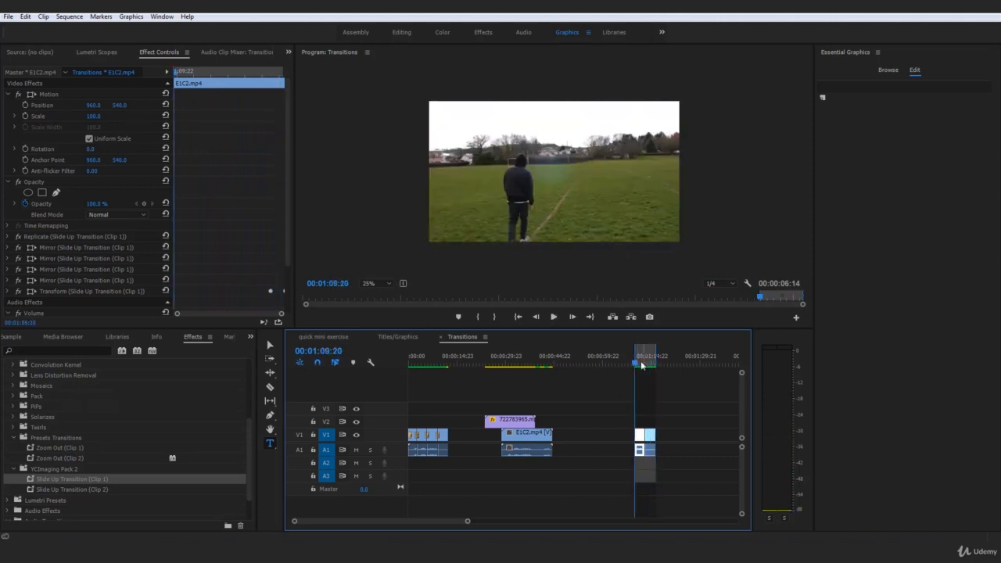
{"action": "key", "text": "space"}
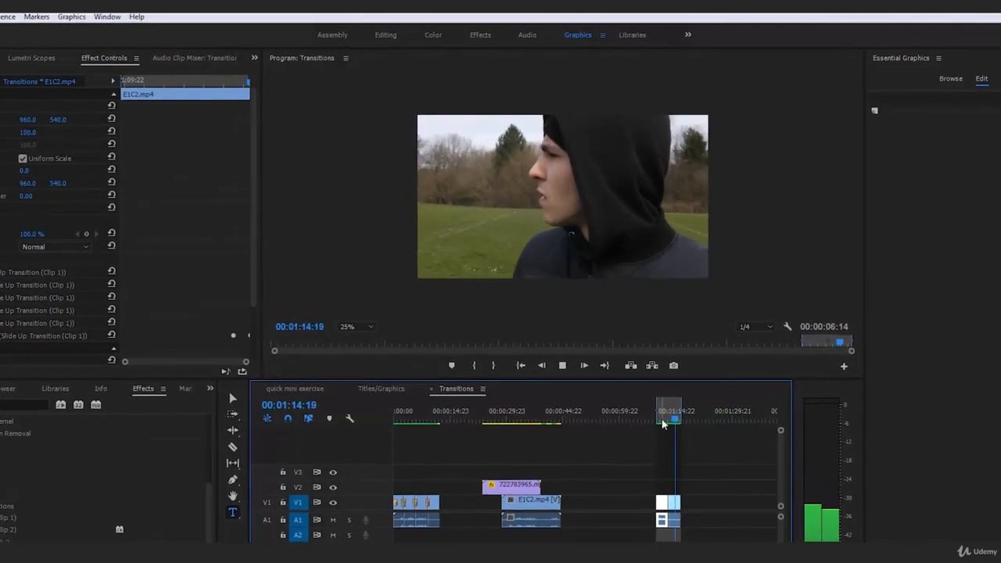
{"action": "left_click", "coordinate": [661, 407]}
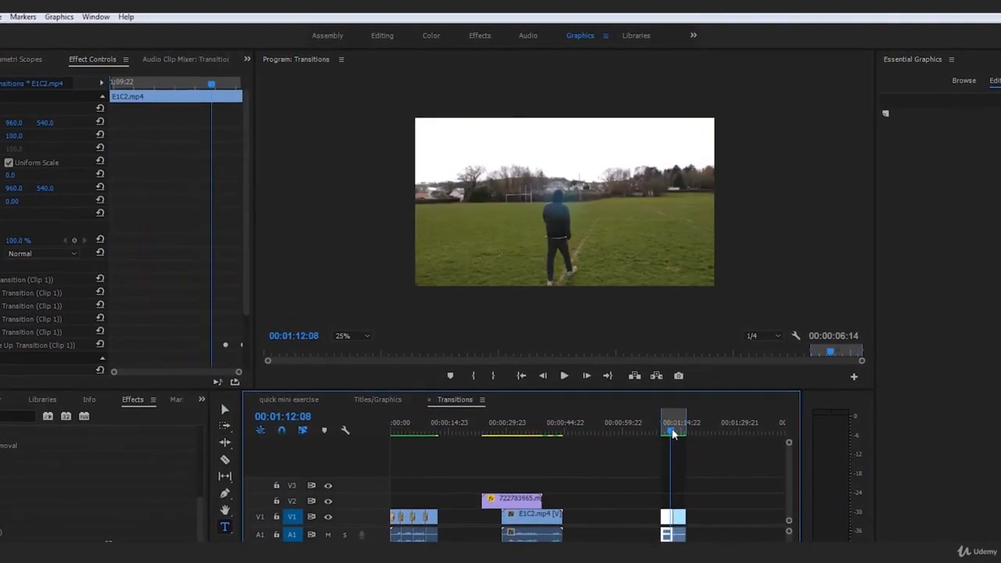
{"action": "left_click_drag", "start_coordinate": [673, 431], "coordinate": [682, 494]}
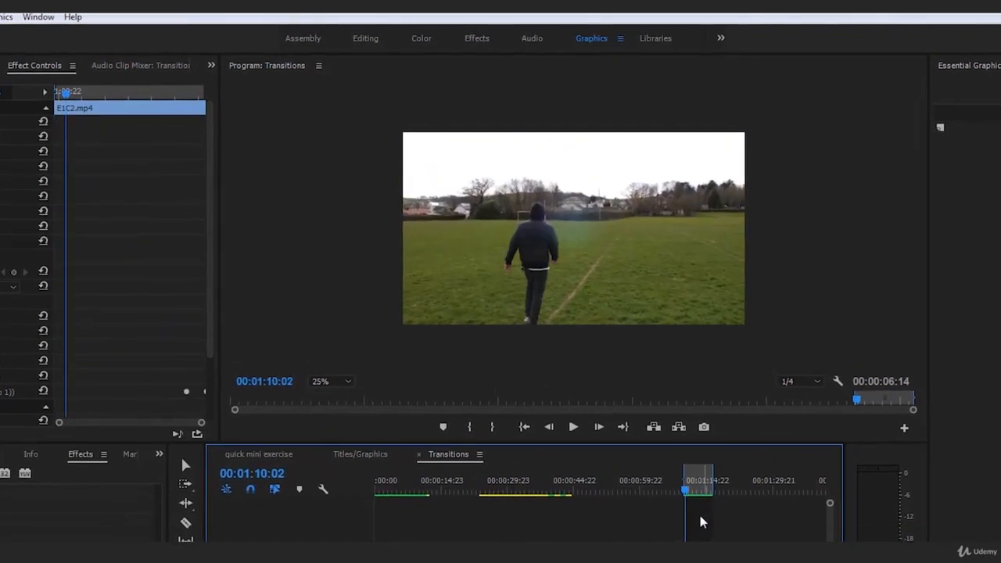
Play the marked range from its start and replay it to watch the slide-up transition between the two clips
{"action": "key", "text": "space"}
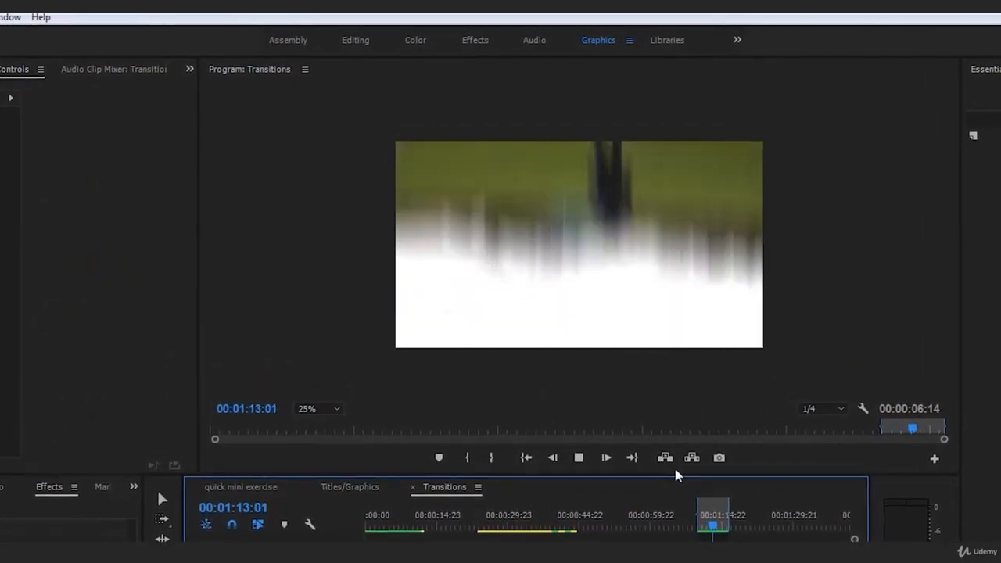
{"action": "key", "text": "space"}
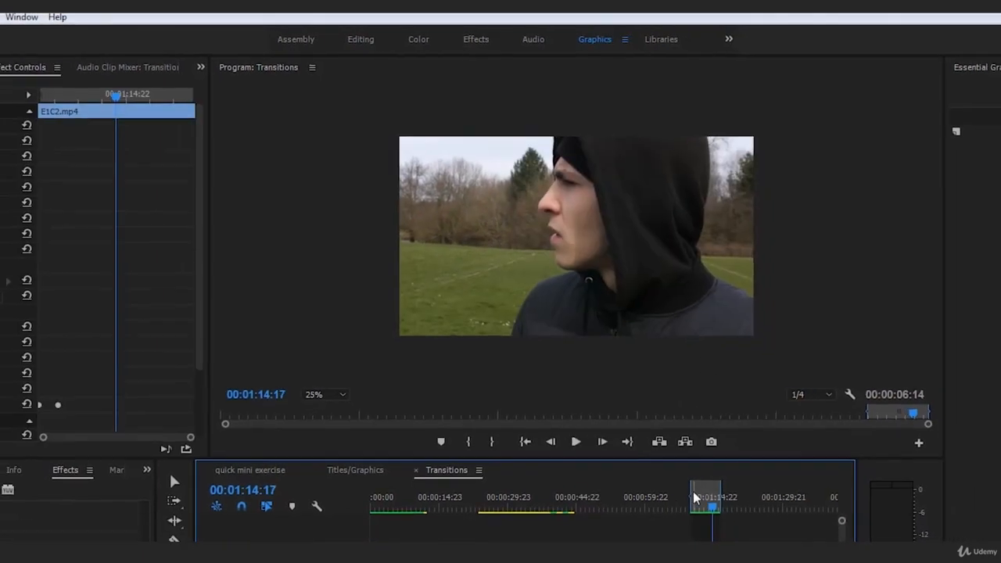
{"action": "left_click", "coordinate": [695, 497]}
{"action": "key", "text": "space"}
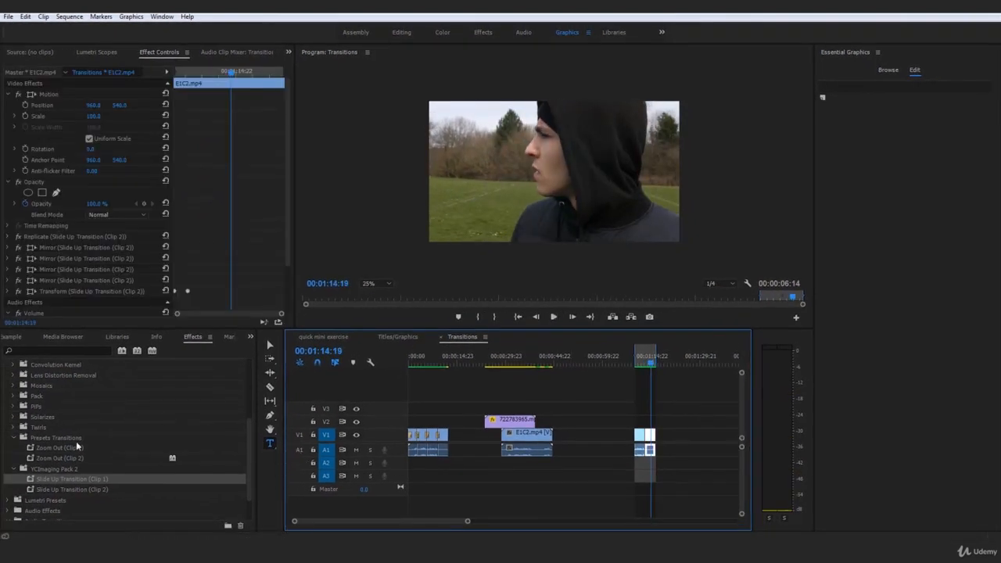
Inspect the type and description of the Zoom Out (Clip 1) preset in its properties and cancel without changes
{"action": "left_click", "coordinate": [61, 448]}
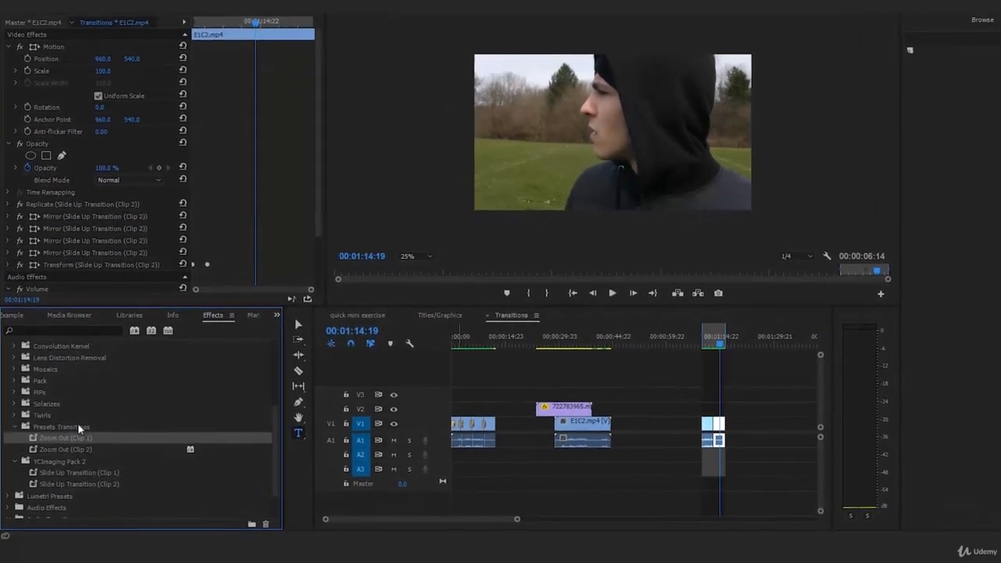
{"action": "left_click", "coordinate": [77, 450]}
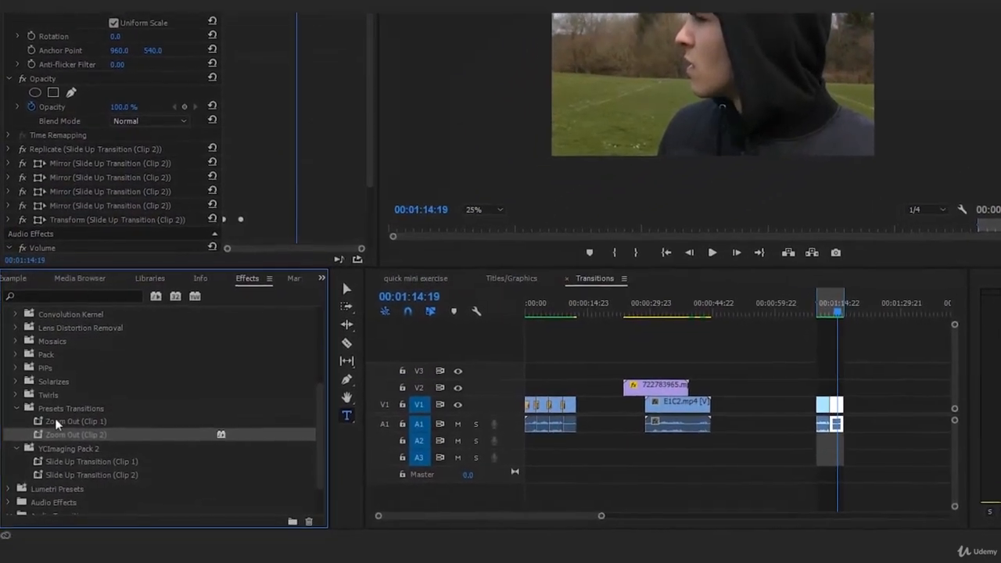
{"action": "left_click", "coordinate": [58, 425]}
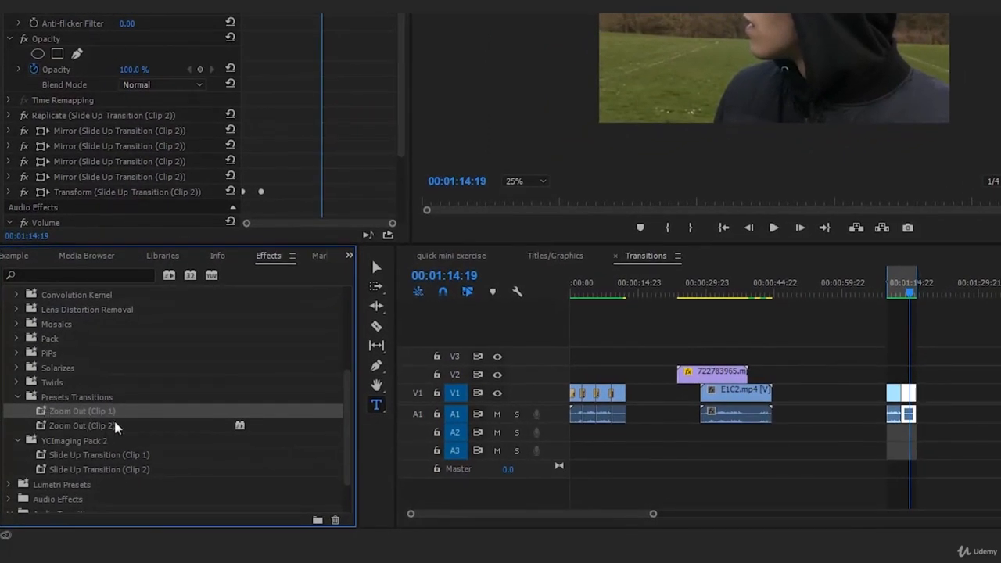
{"action": "double_click", "coordinate": [47, 411]}
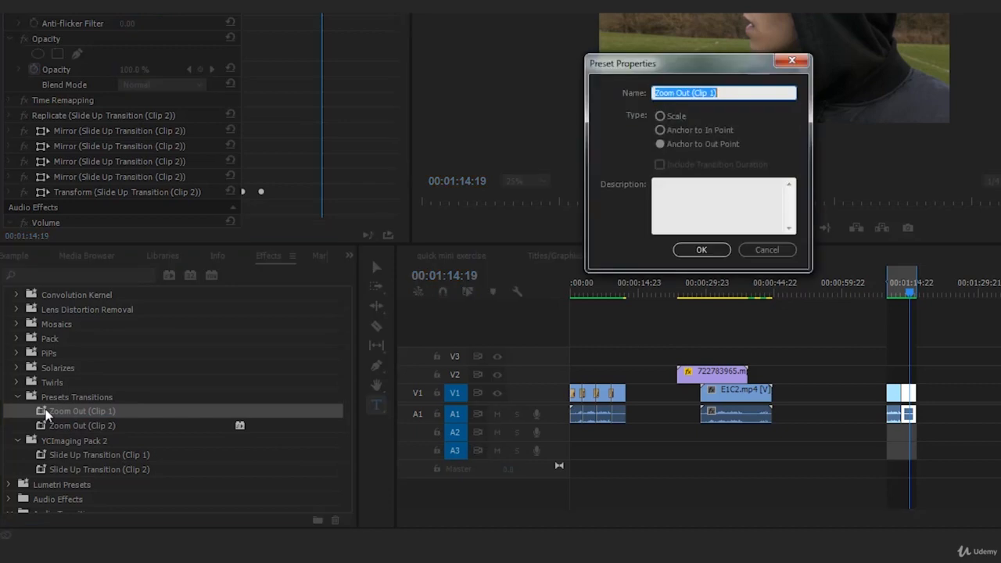
{"action": "left_click", "coordinate": [704, 187]}
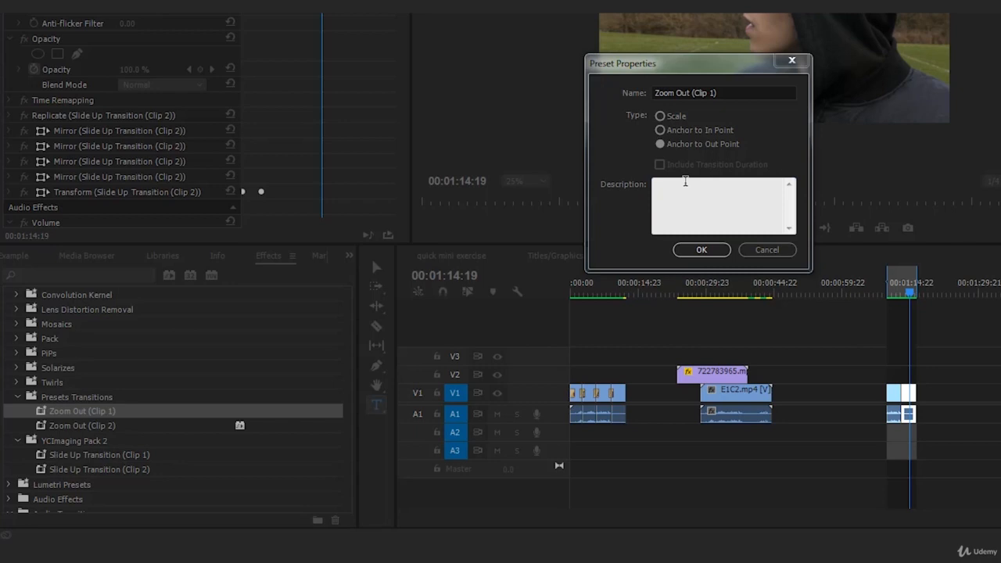
{"action": "left_click", "coordinate": [695, 188]}
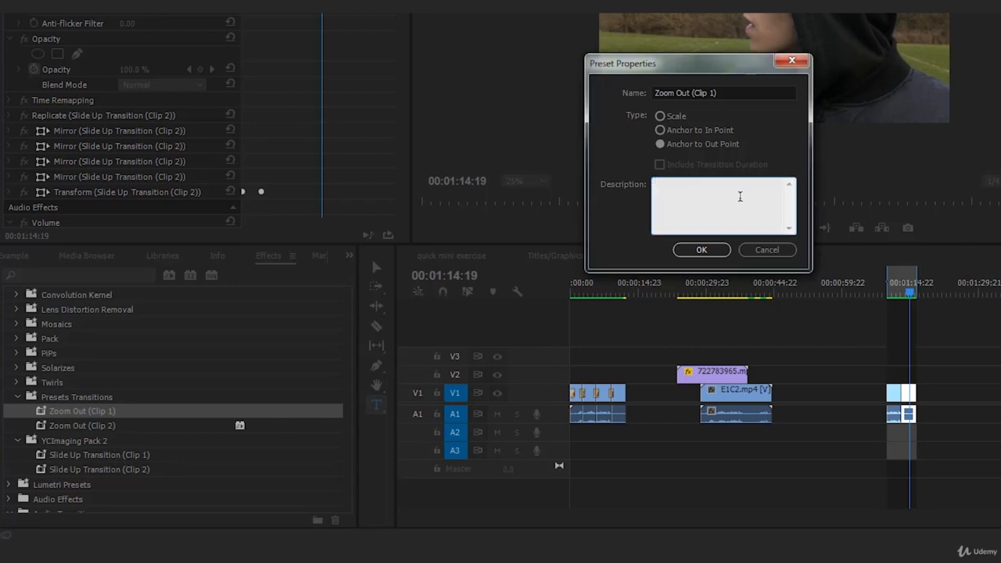
{"action": "left_click", "coordinate": [768, 248]}
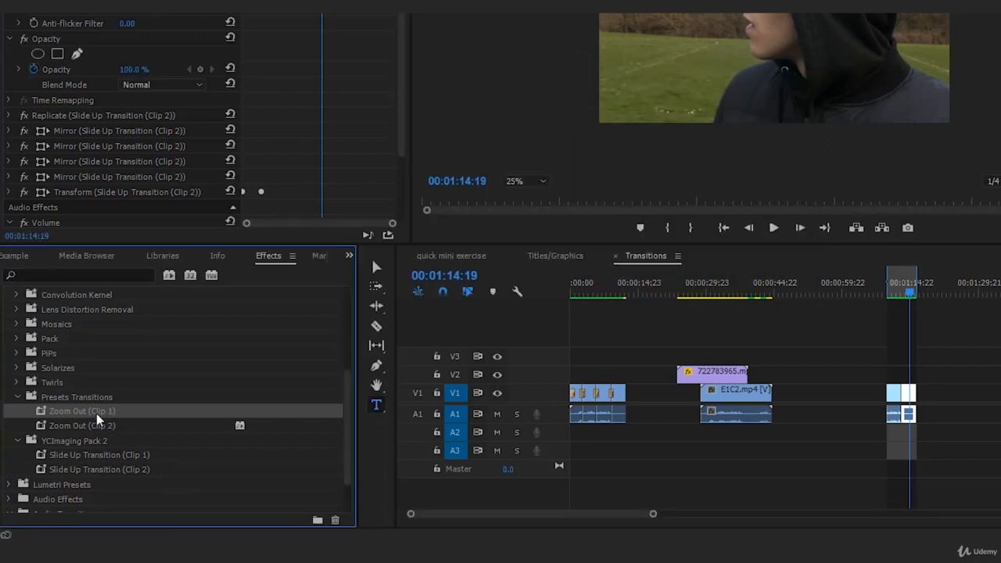
Recheck the Zoom Out (Clip 1) preset's description field without saving, and select the Zoom Out (Clip 2) preset
{"action": "left_click", "coordinate": [95, 412]}
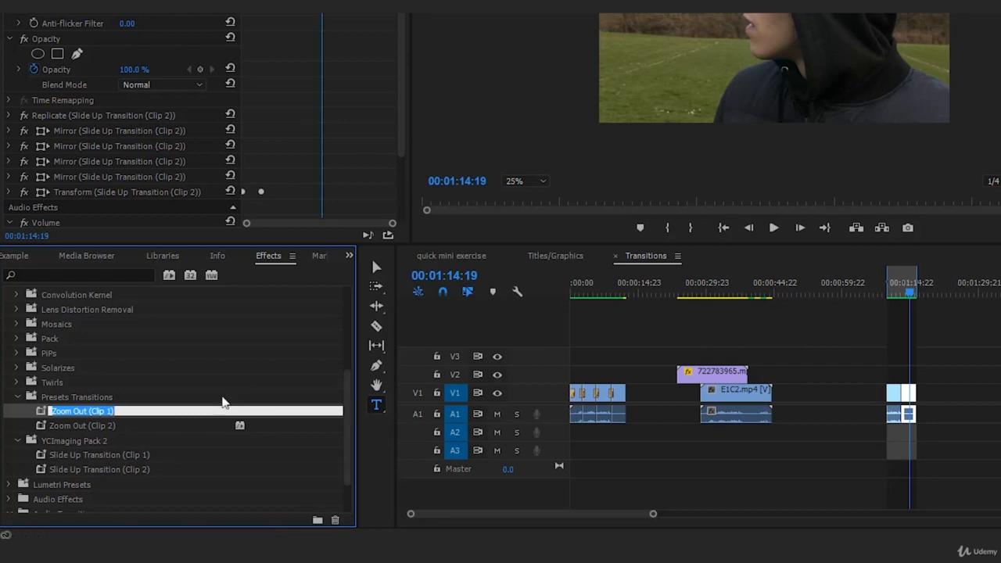
{"action": "left_click", "coordinate": [227, 425]}
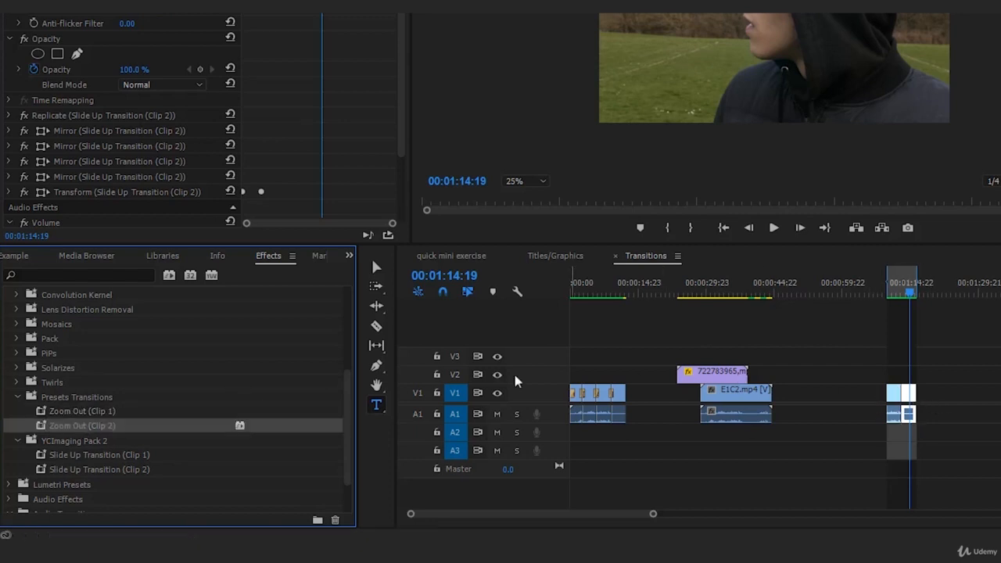
{"action": "double_click", "coordinate": [49, 413]}
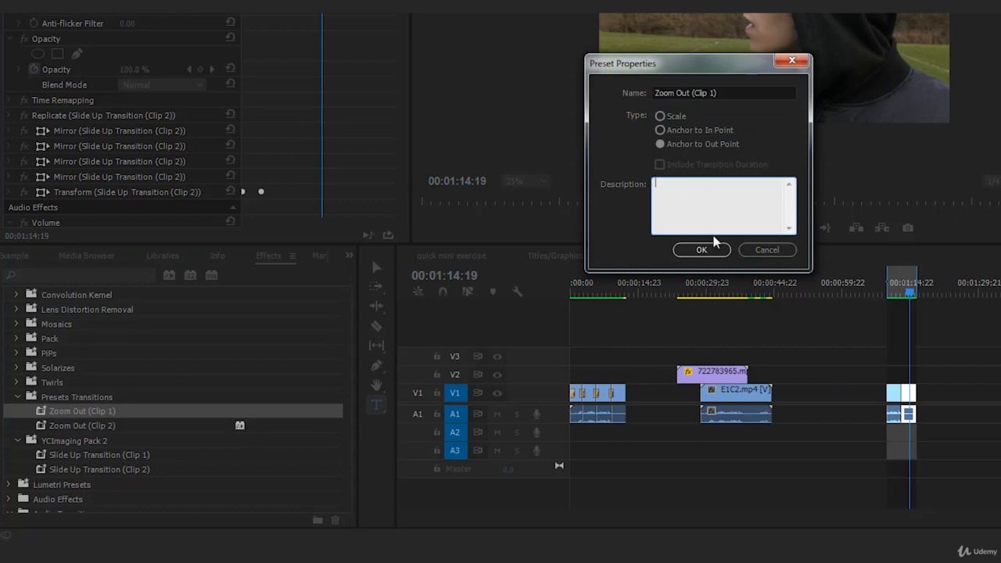
{"action": "left_click", "coordinate": [785, 252]}
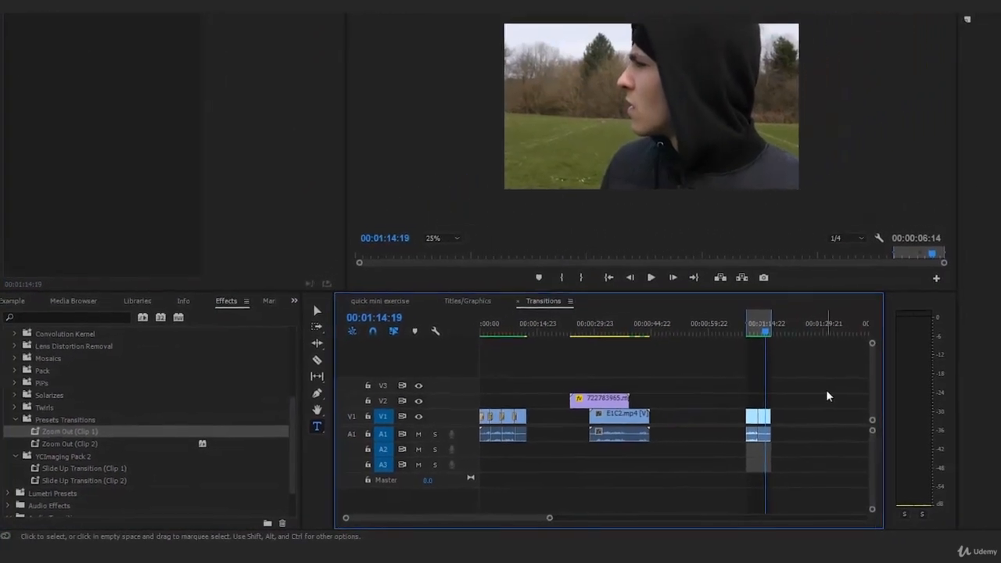
{"action": "left_click", "coordinate": [74, 436]}
{"action": "left_click", "coordinate": [60, 459]}
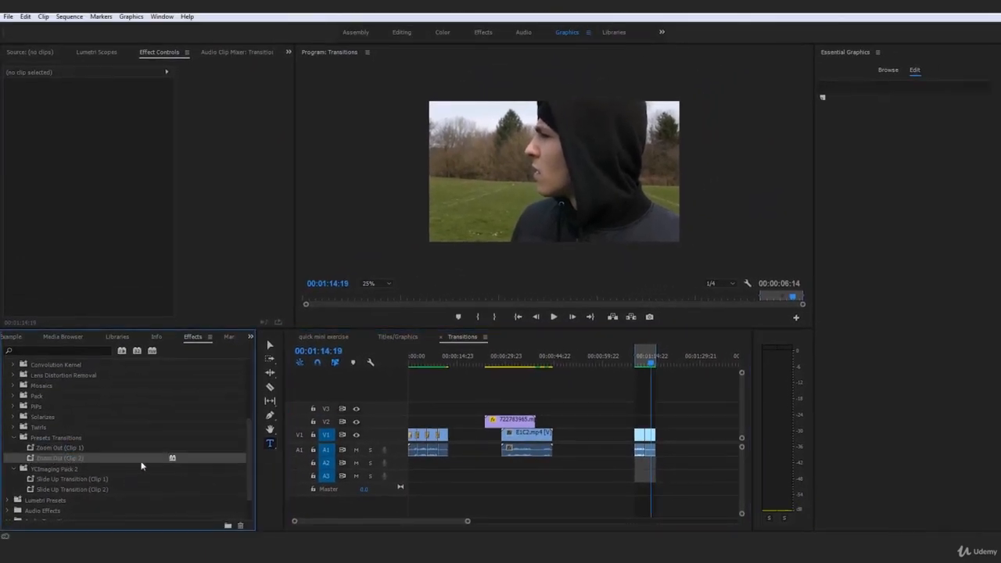